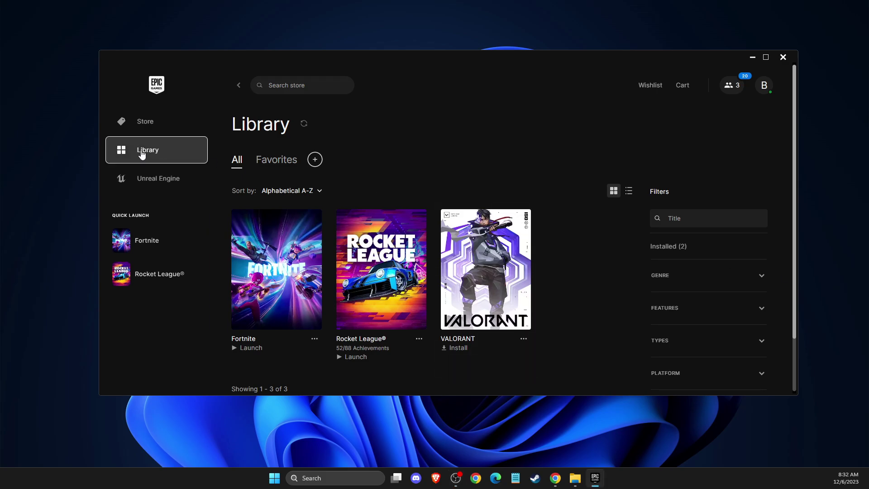
# - From Fortnite's Manage options in the Epic library, open its install location in File Explorer
pyautogui.click(153, 163)
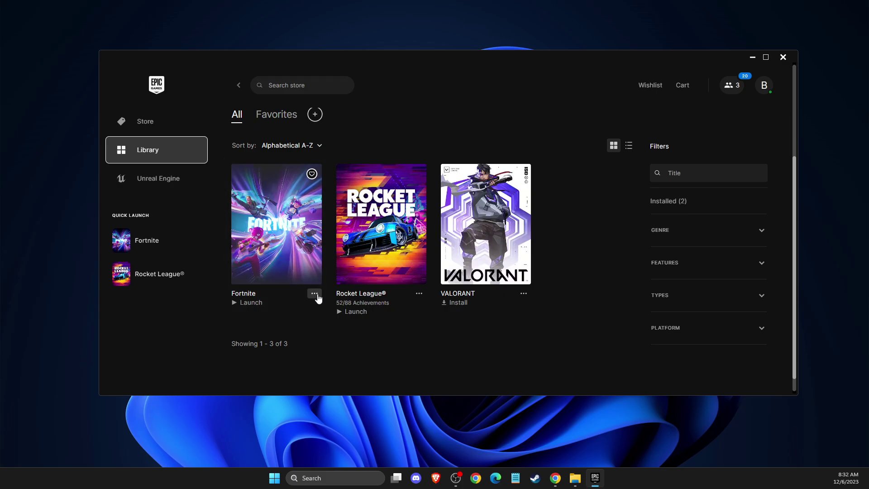
pyautogui.click(314, 296)
pyautogui.click(199, 207)
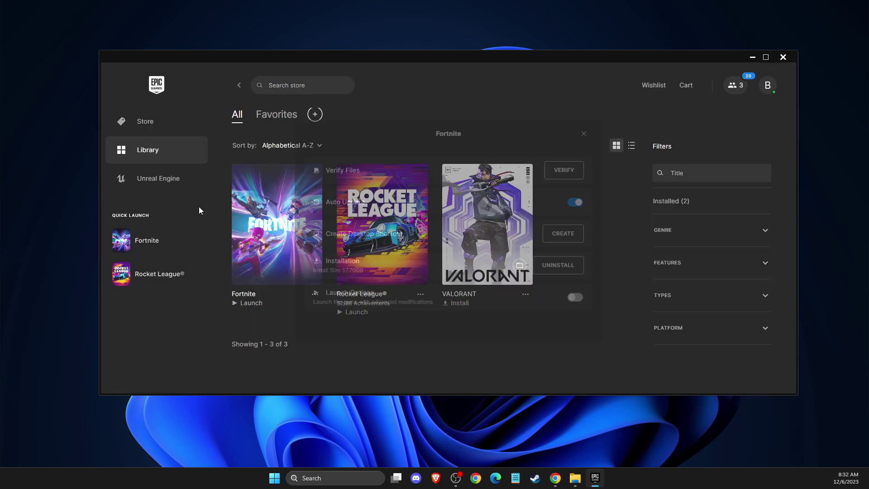
pyautogui.click(519, 263)
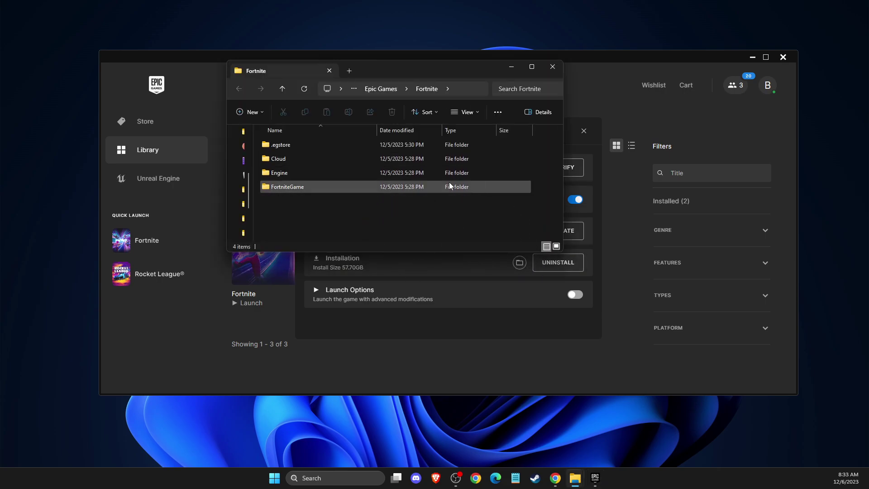
# - Nudge the Fortnite folder window aside and close the Epic Games Launcher window
pyautogui.moveTo(396, 70); pyautogui.dragTo(421, 77)
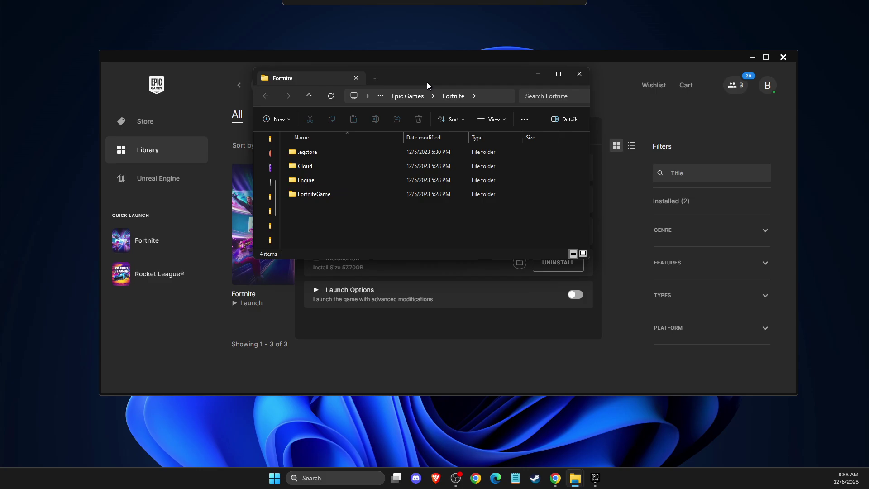
pyautogui.click(783, 57)
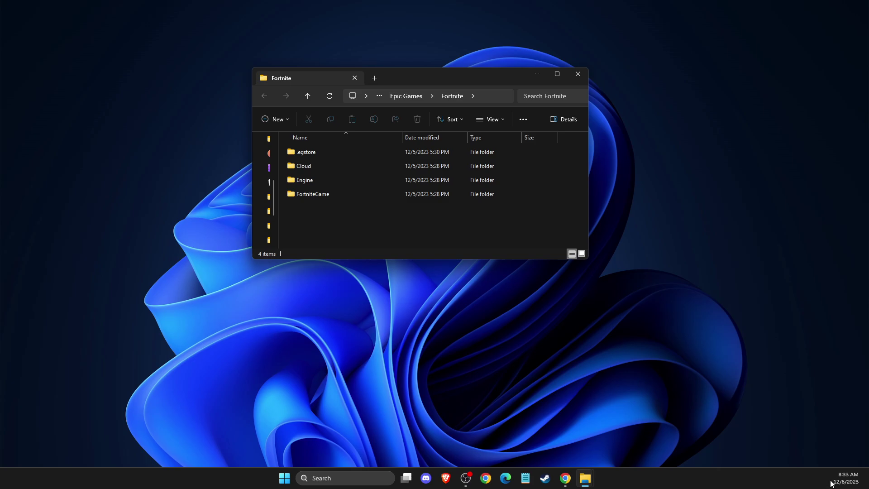
pyautogui.click(348, 478)
pyautogui.write('task manager')
pyautogui.click(335, 204)
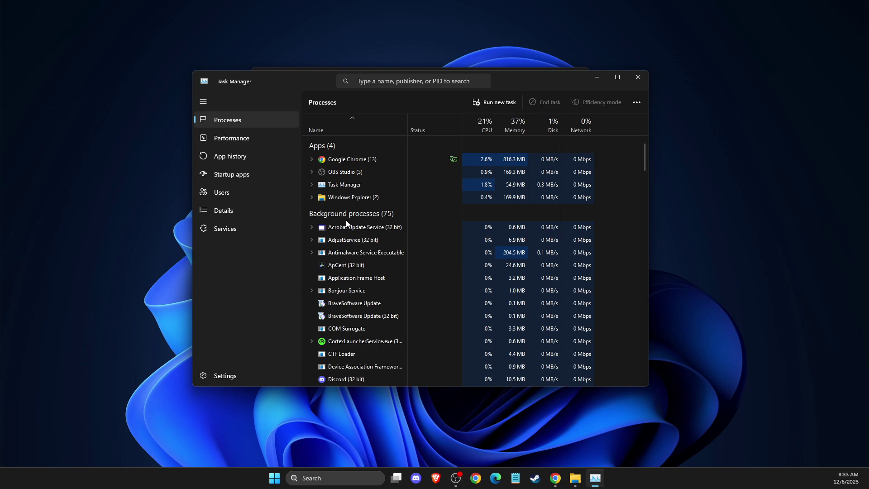
pyautogui.scroll(-3, 357, 244)
pyautogui.scroll(3, 365, 248)
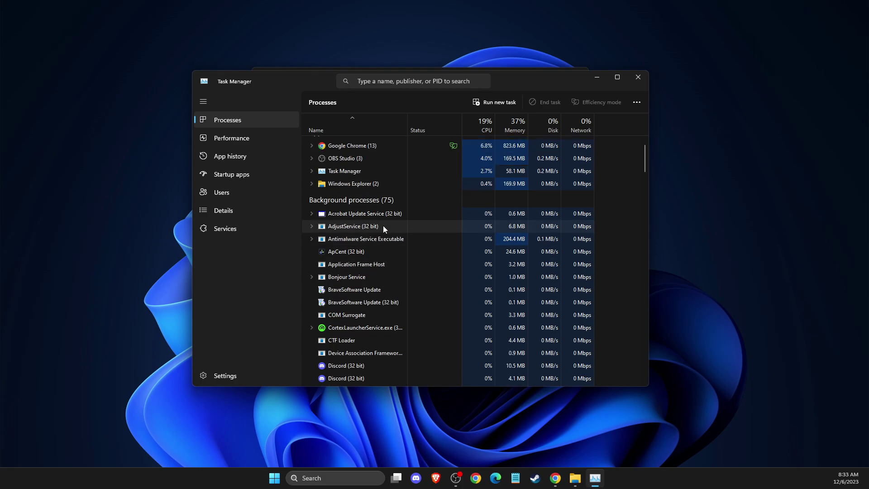
pyautogui.click(645, 79)
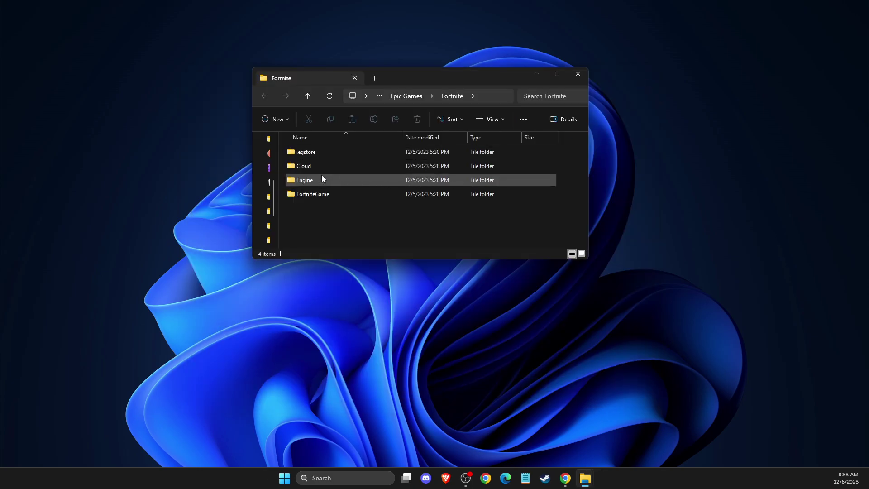
# - Navigate into FortniteGame > Binaries > Win64 toward the EasyAntiCheat folder
pyautogui.doubleClick(311, 193)
pyautogui.doubleClick(311, 152)
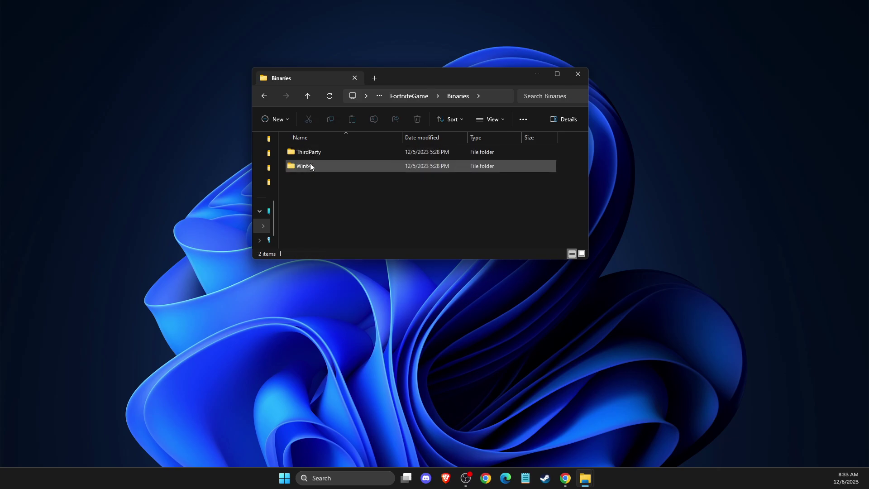
pyautogui.doubleClick(310, 167)
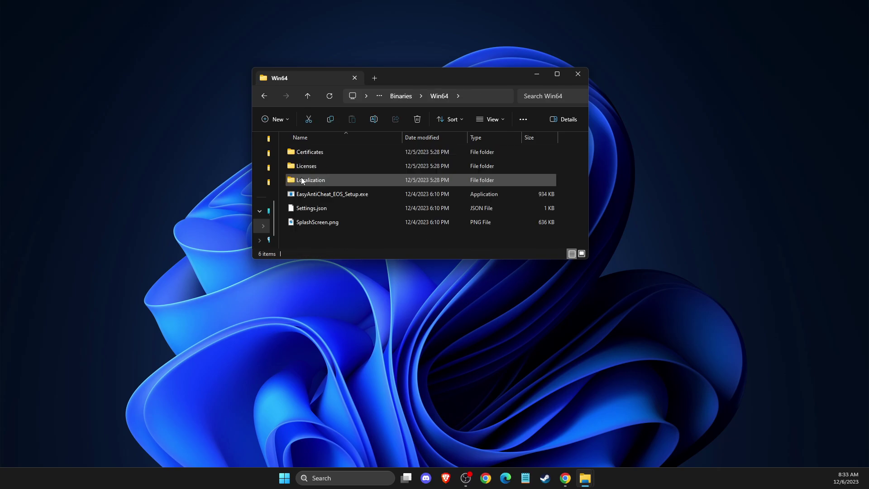
# - Create a shortcut to EasyAntiCheat_EOS_Setup.exe, accepting its placement on the desktop
pyautogui.rightClick(324, 193)
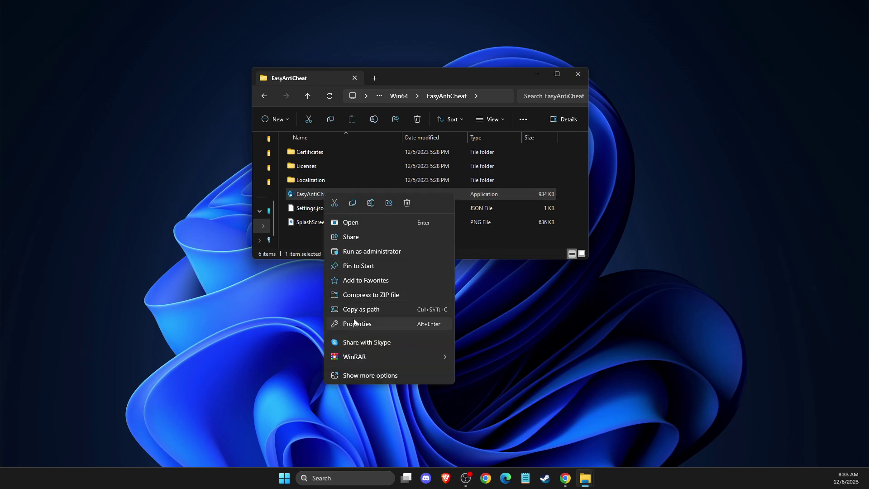
pyautogui.click(364, 376)
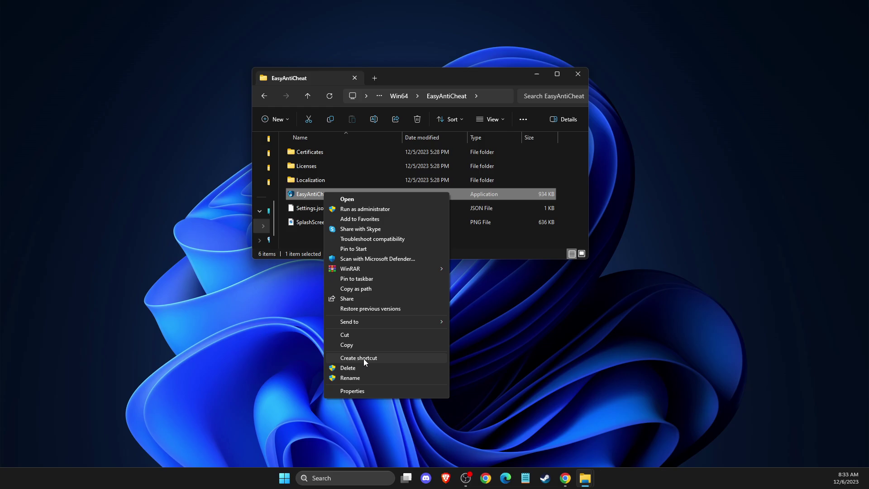
pyautogui.click(359, 358)
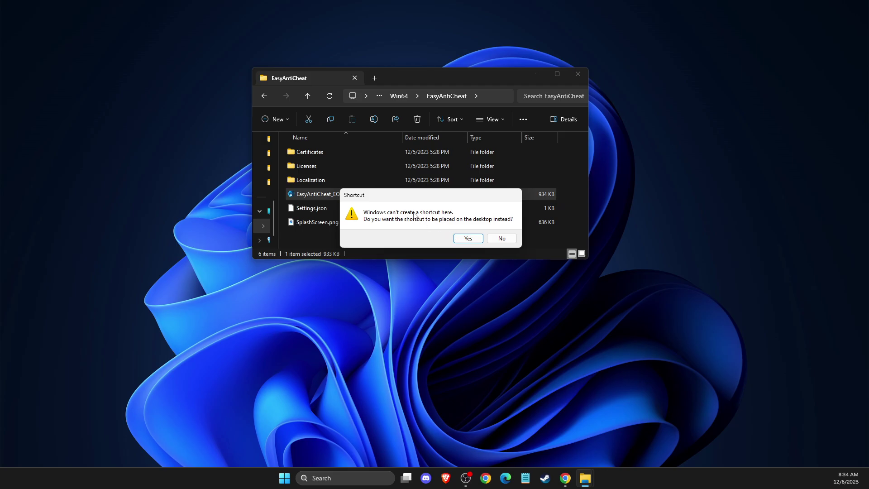
pyautogui.click(468, 240)
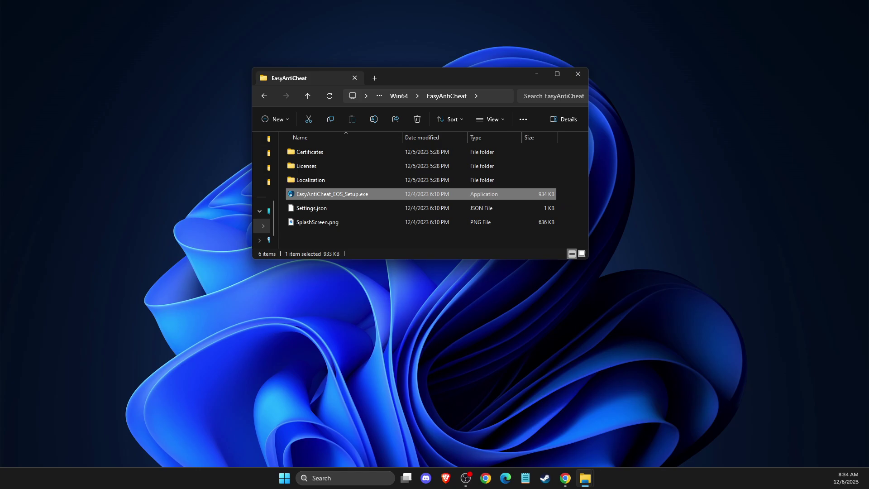
# - Move the desktop shortcut into the EasyAntiCheat folder, granting admin permission
pyautogui.moveTo(802, 264); pyautogui.dragTo(414, 238)
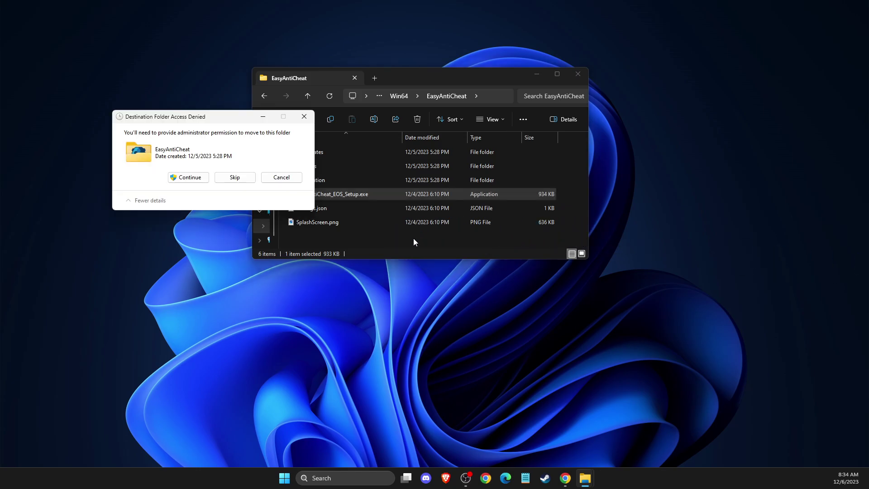
pyautogui.click(189, 178)
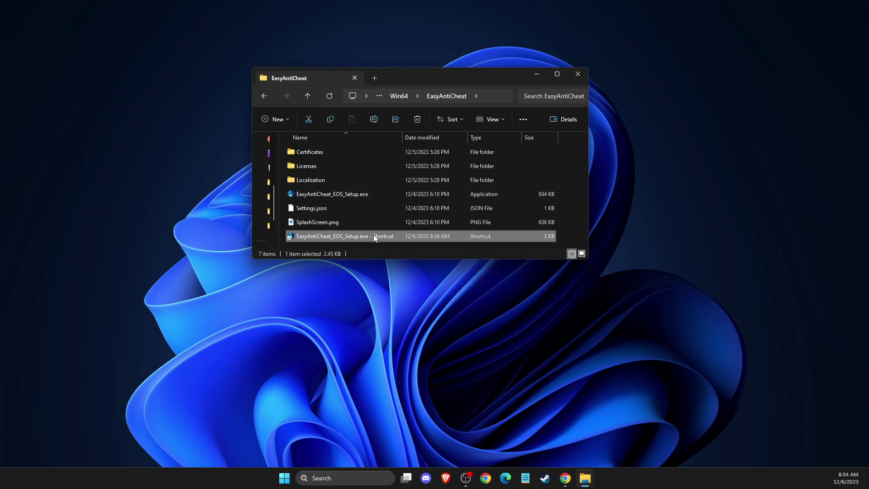
pyautogui.hotkey('alt', 'Tab')
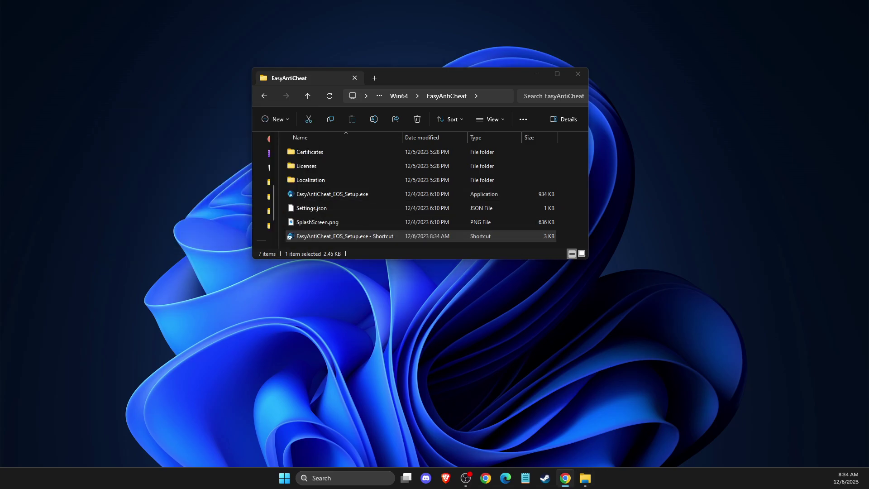
# - Append ' install prod-fn' to the shortcut's Target in Properties and apply it
pyautogui.rightClick(330, 235)
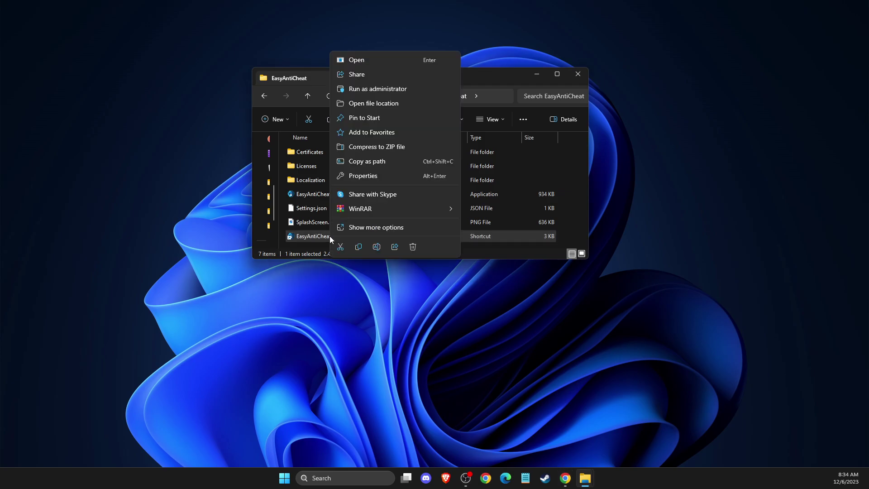
pyautogui.click(357, 227)
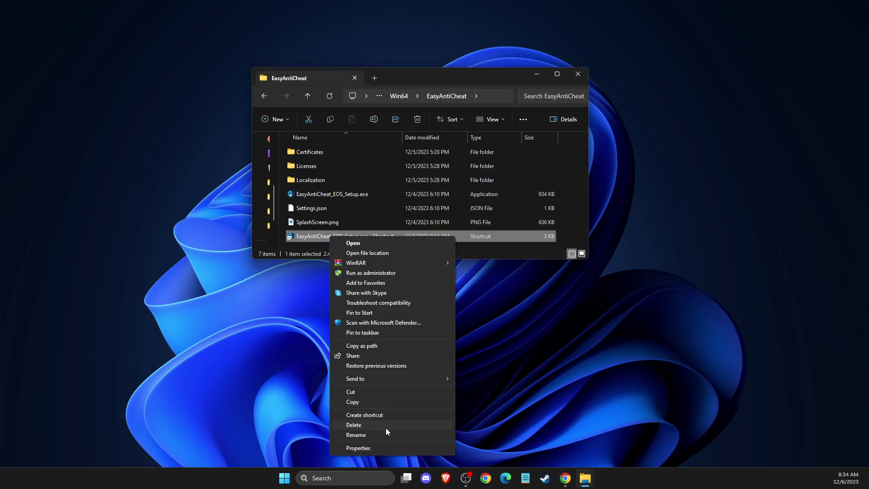
pyautogui.click(391, 448)
pyautogui.click(485, 297)
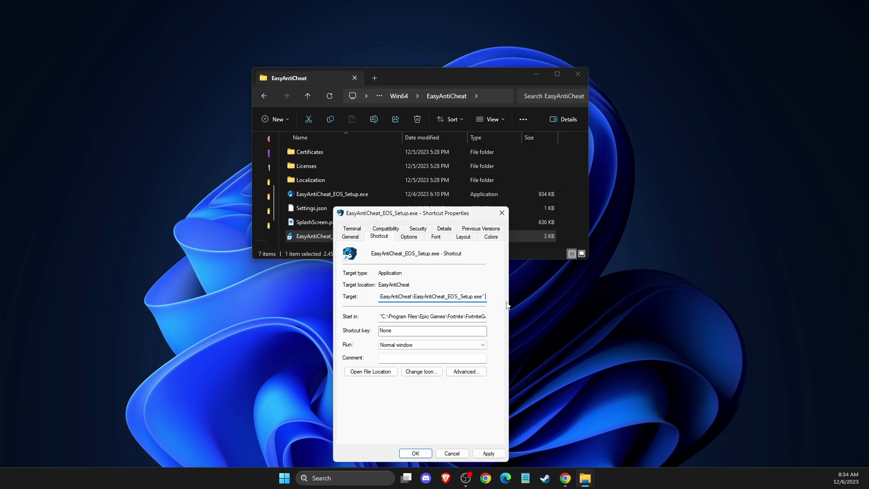
pyautogui.write('inst')
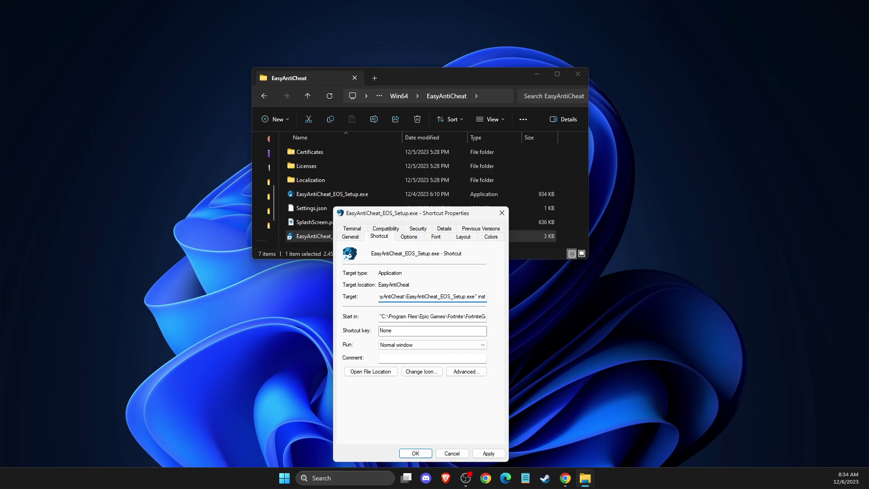
pyautogui.write('all prod')
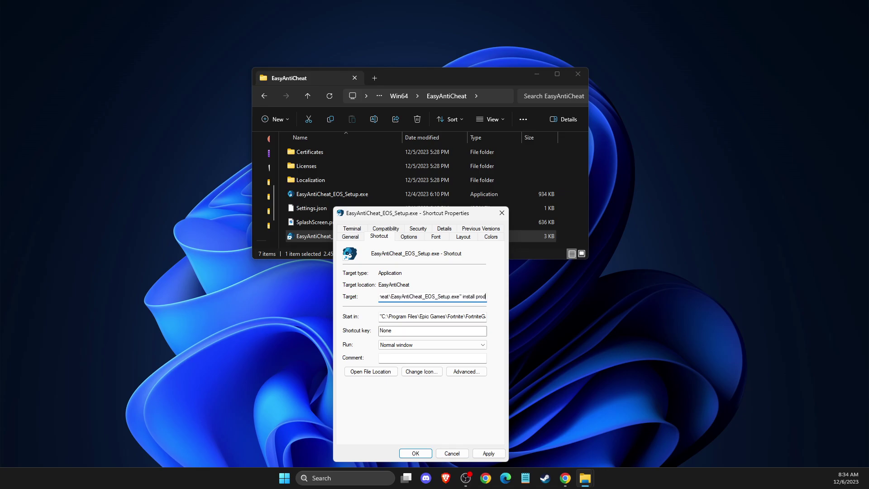
pyautogui.write('-fn')
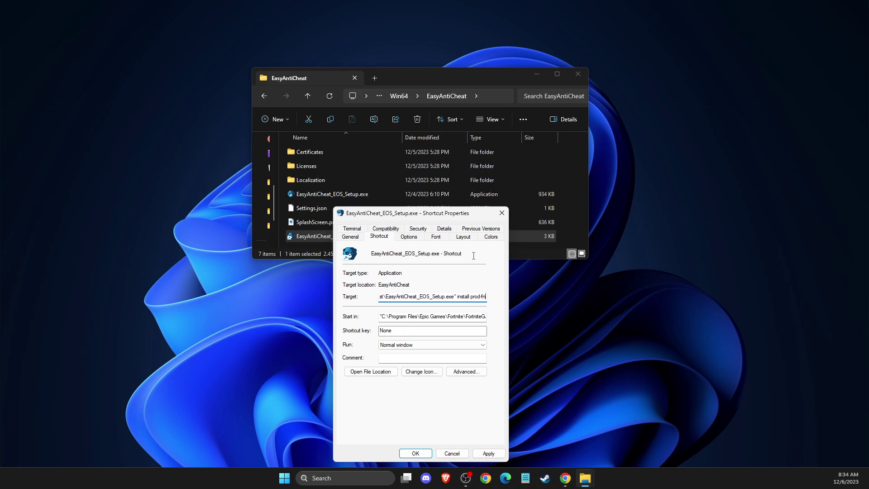
pyautogui.click(489, 454)
# - Reopen the shortcut's Properties and replace 'install prod-fn' in Target with 'repair'
pyautogui.click(452, 453)
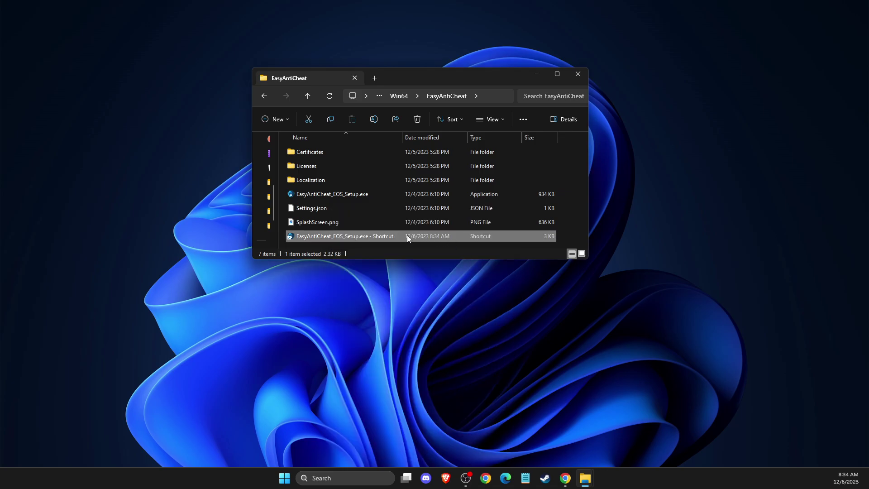
pyautogui.rightClick(368, 235)
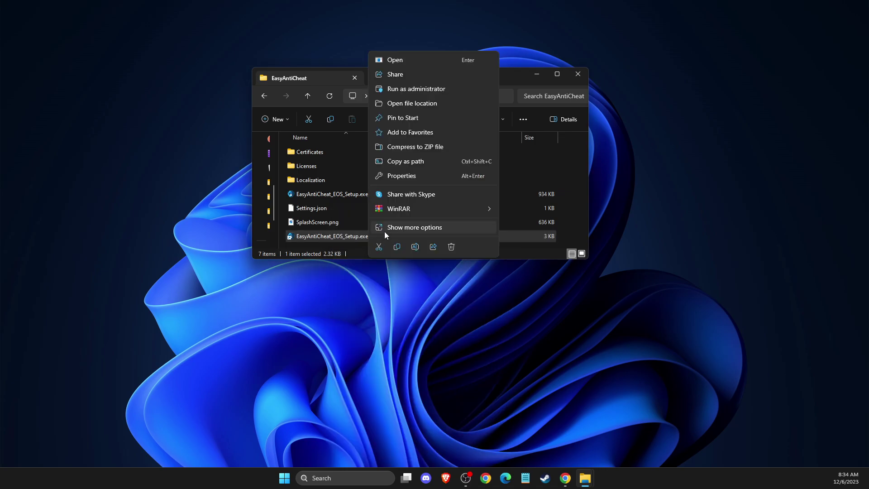
pyautogui.click(419, 230)
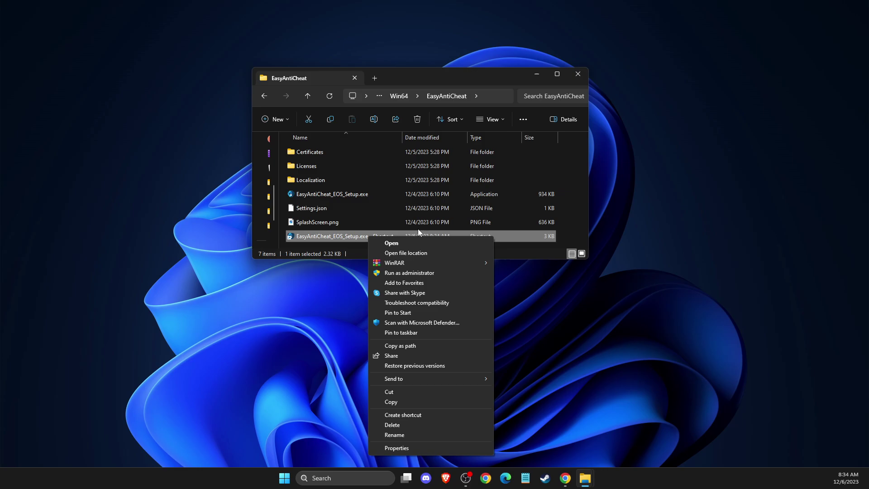
pyautogui.click(408, 447)
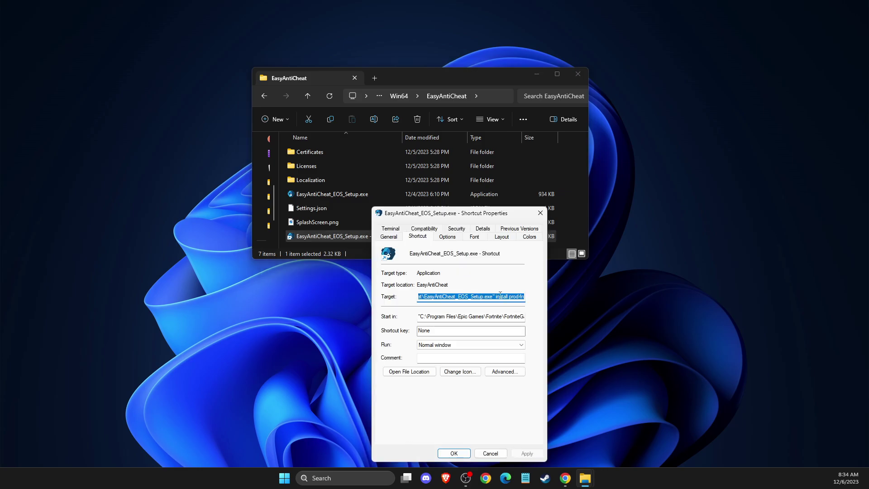
pyautogui.click(497, 297)
pyautogui.moveTo(497, 298); pyautogui.dragTo(525, 297)
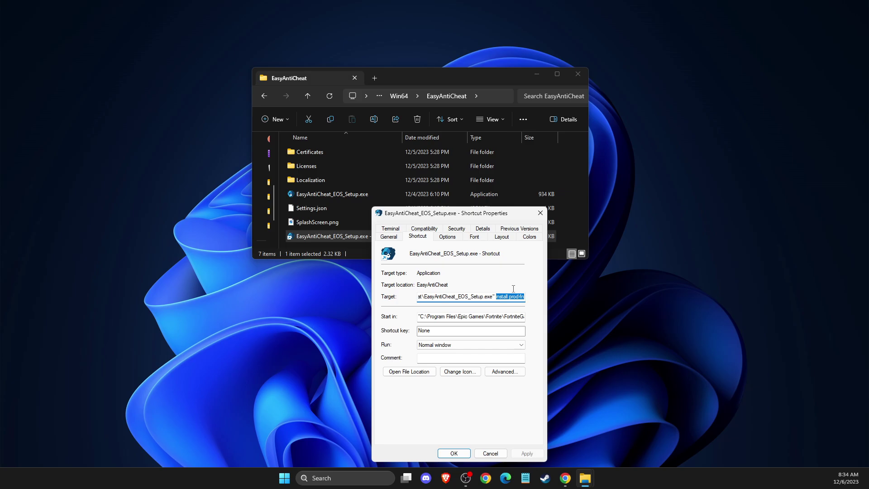
pyautogui.write('repair')
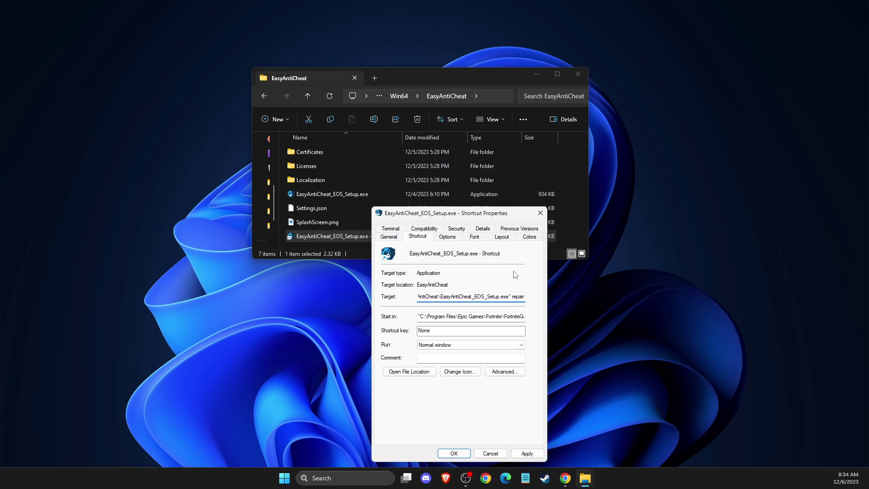
pyautogui.click(541, 216)
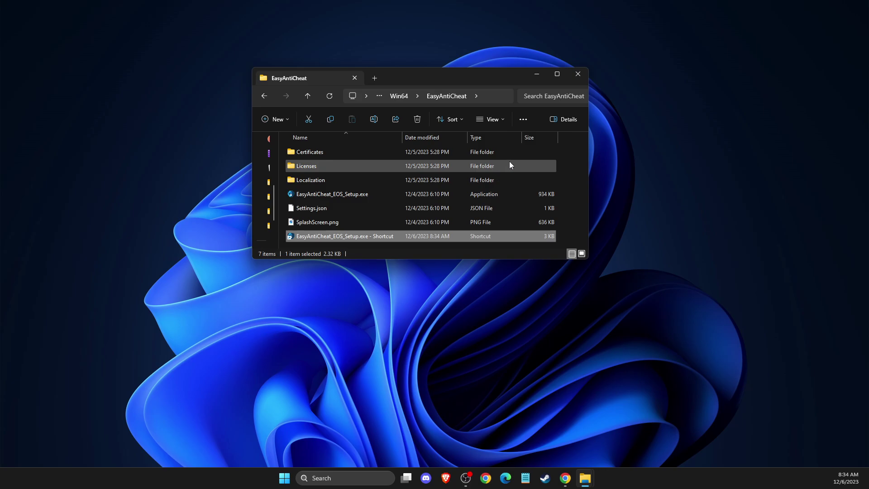
# - Close the EasyAntiCheat folder window and search Windows for 'epic'
pyautogui.click(579, 73)
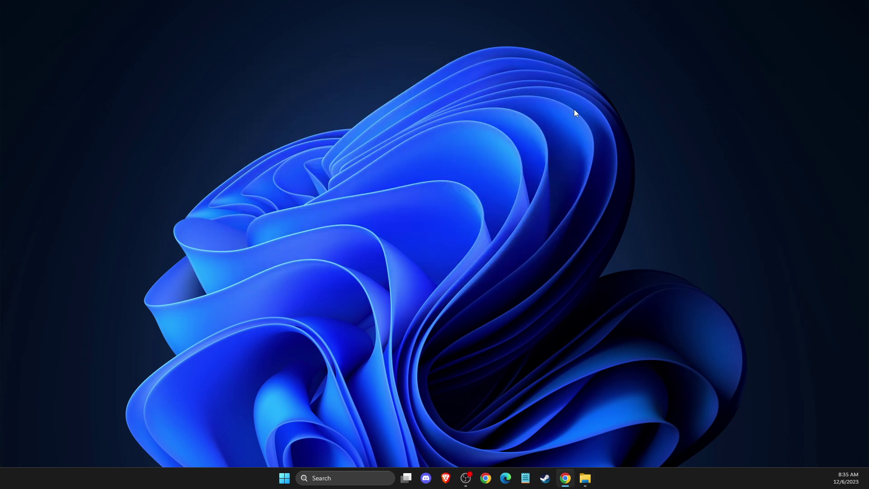
pyautogui.click(338, 473)
pyautogui.write('epic')
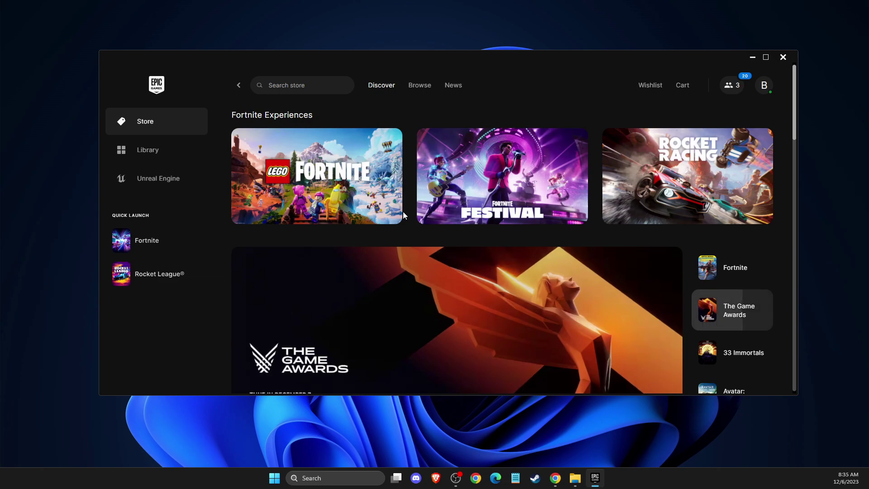
# - Glance at Fortnite's Library options, then return to Store and search 'fortnite'
pyautogui.click(143, 150)
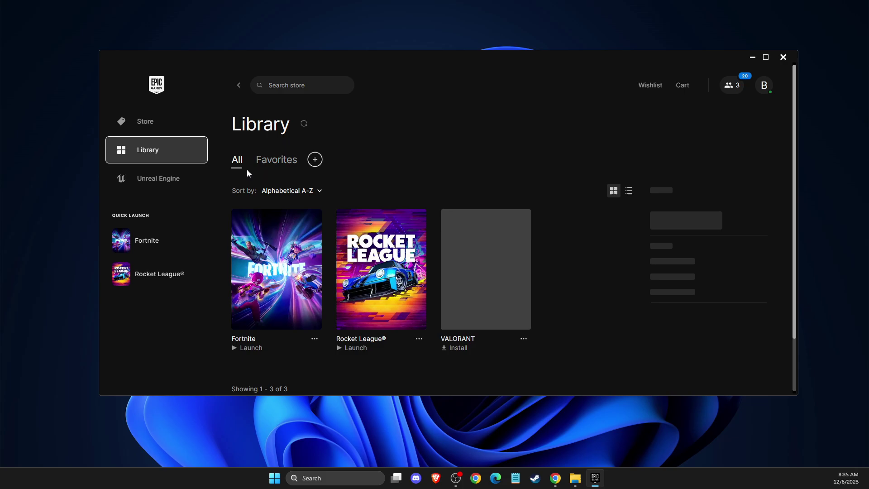
pyautogui.click(314, 339)
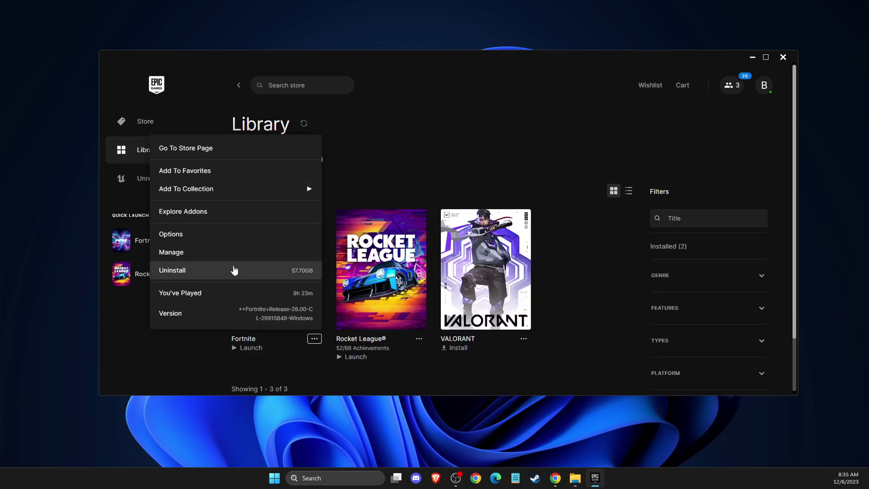
pyautogui.click(162, 121)
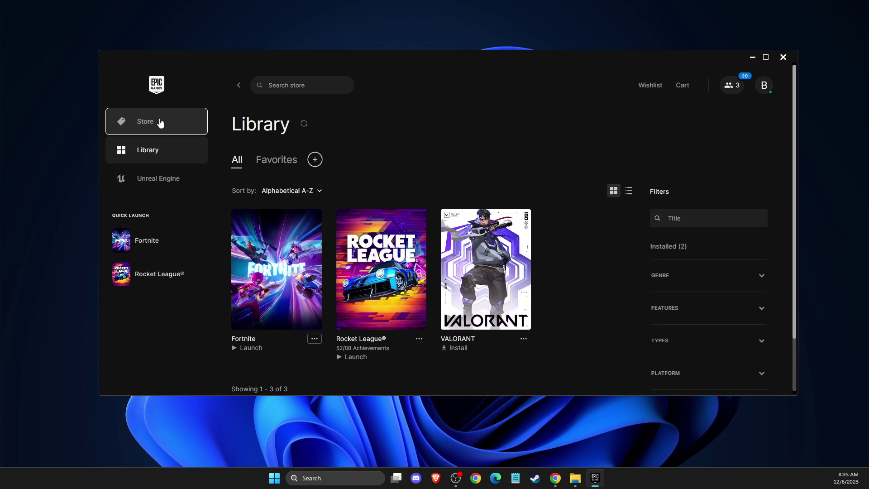
pyautogui.click(276, 85)
pyautogui.write('f')
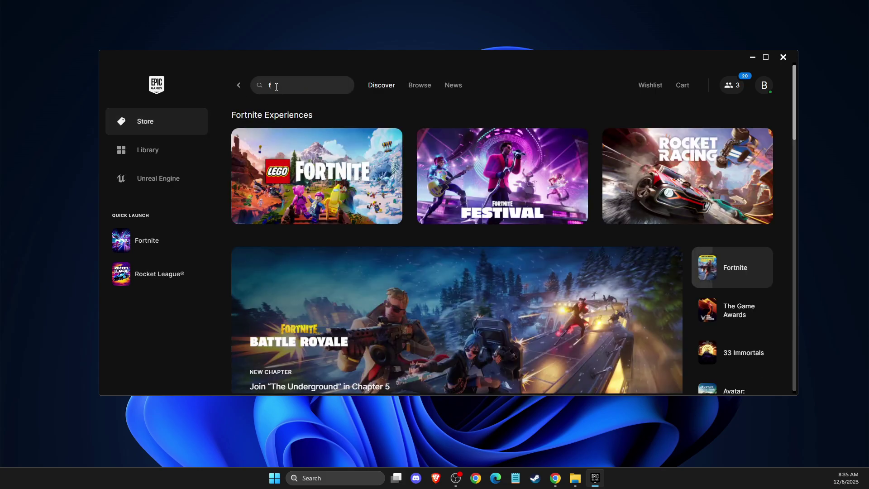
pyautogui.write('ort')
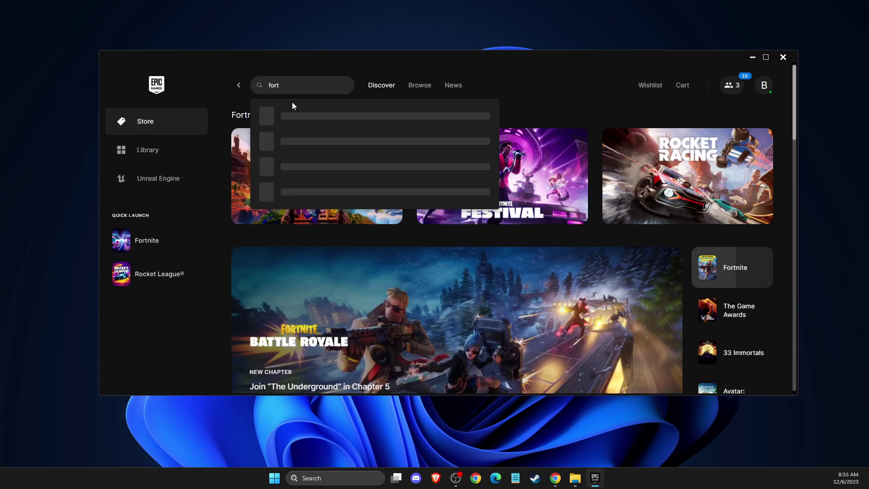
pyautogui.write('nite')
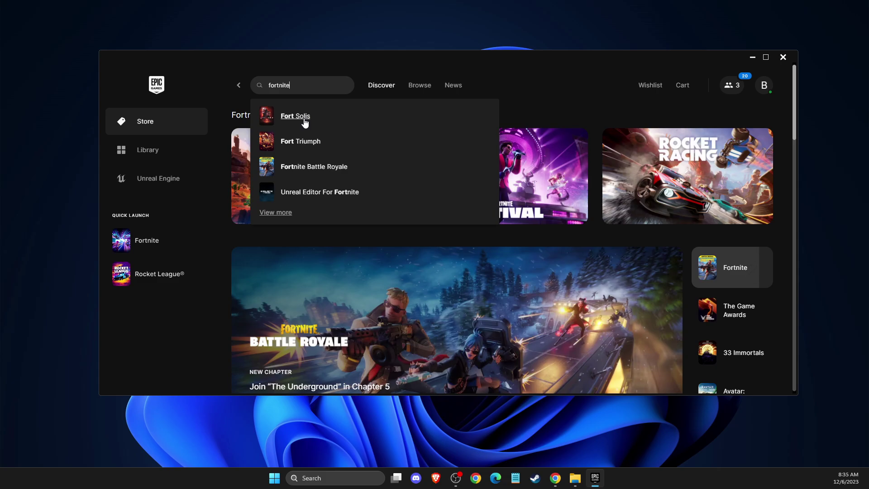
# - Open the Fortnite Battle Royale suggestion and scroll down its store page
pyautogui.click(308, 120)
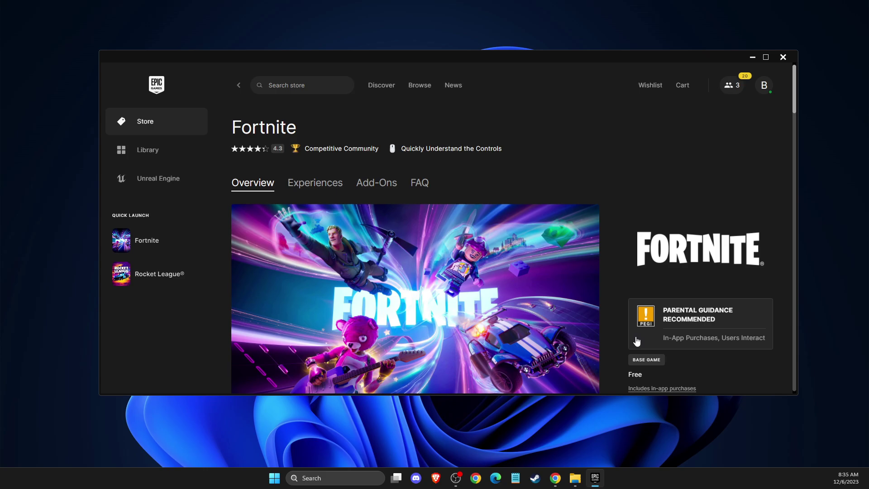
pyautogui.scroll(-1, 664, 296)
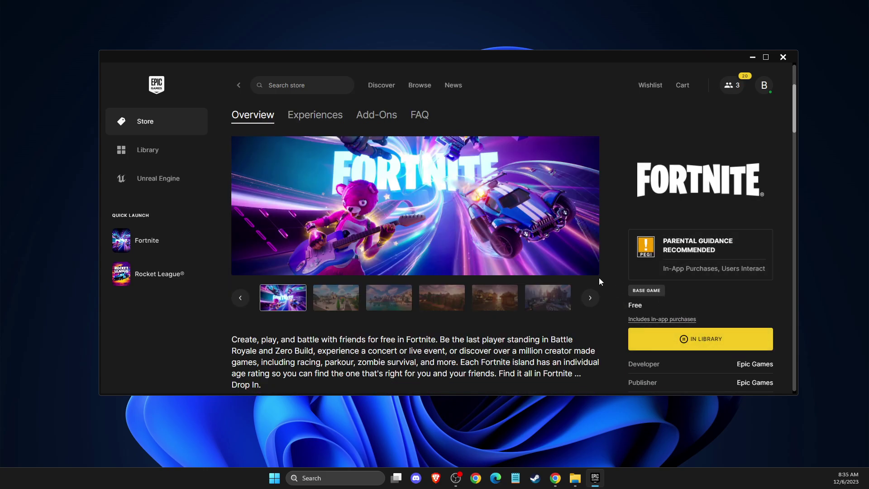